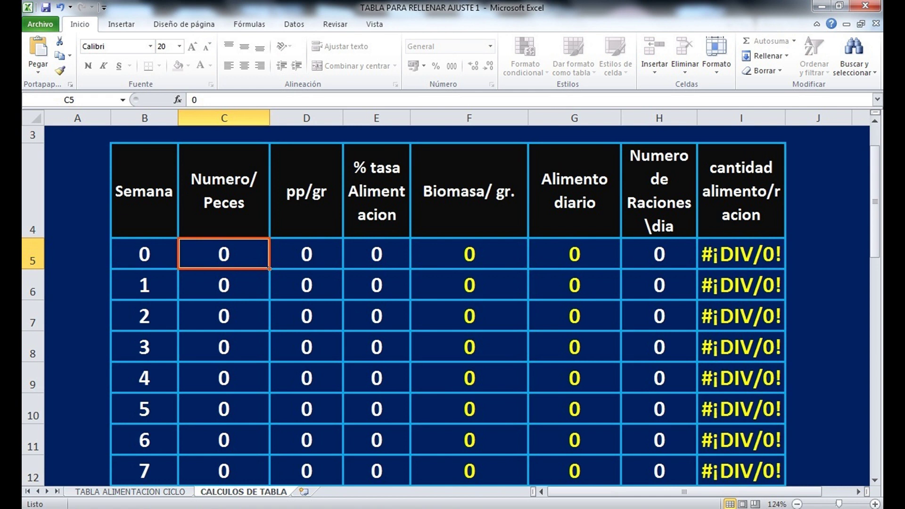
Enter 2748 fish and a 1 g weight for week 0, giving 2748 biomass
{"action": "type", "text": "2748"}
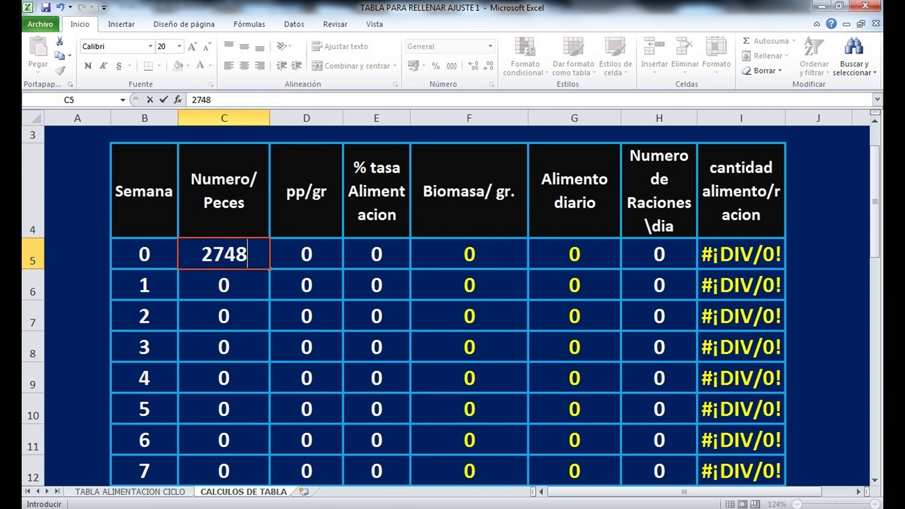
{"action": "key", "text": "Tab"}
{"action": "type", "text": "1"}
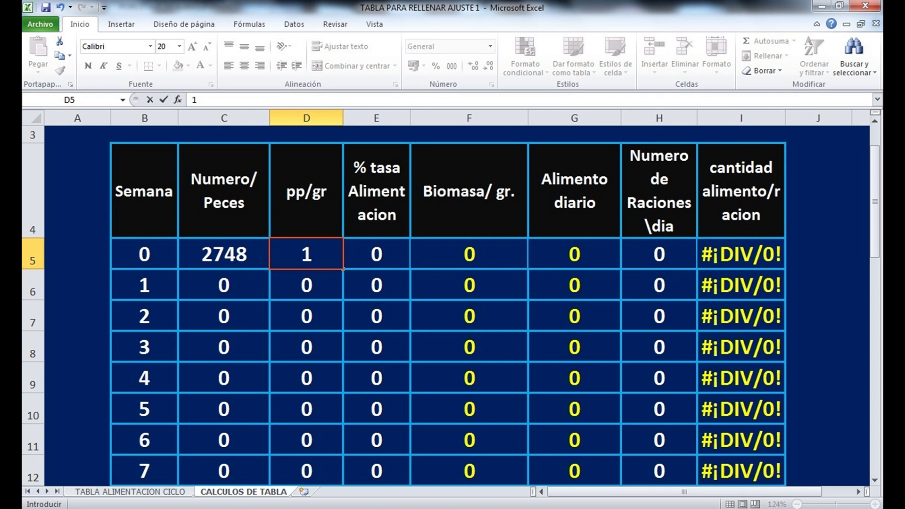
{"action": "left_click", "coordinate": [469, 254]}
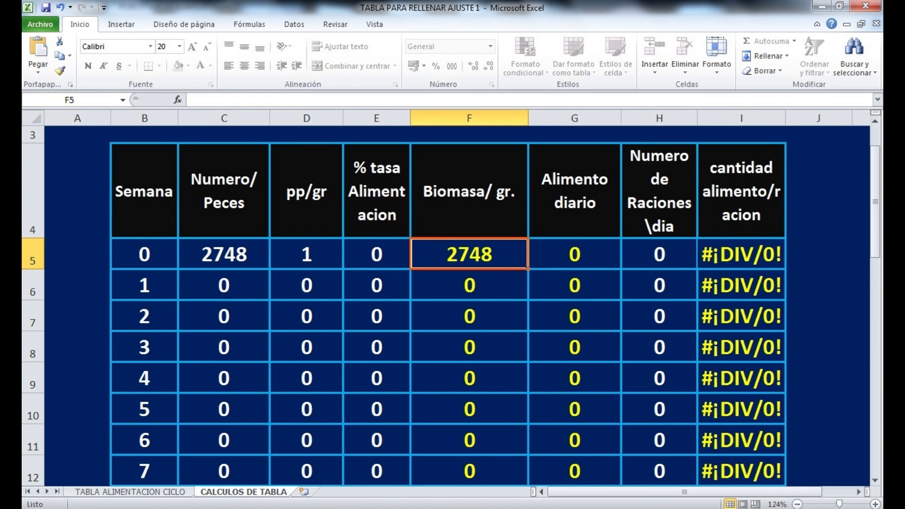
Set week 0 to a 15% feeding rate and 8 rations, giving 412,2 daily feed and 51,525 per ration
{"action": "left_click", "coordinate": [376, 254]}
{"action": "type", "text": "15"}
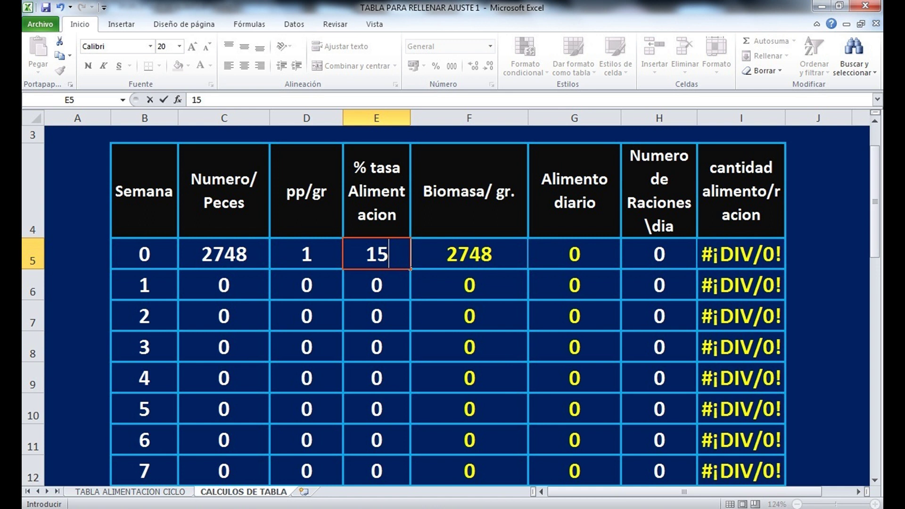
{"action": "left_click", "coordinate": [574, 254]}
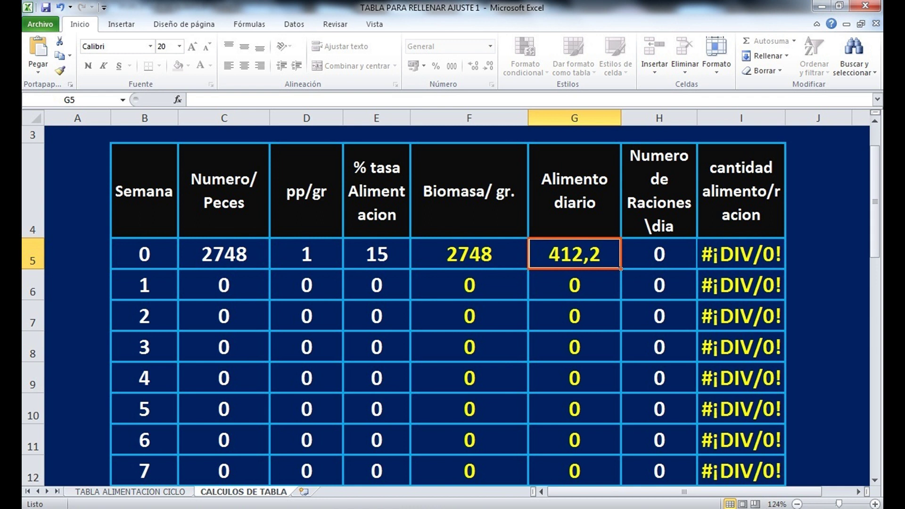
{"action": "key", "text": "Right"}
{"action": "type", "text": "8"}
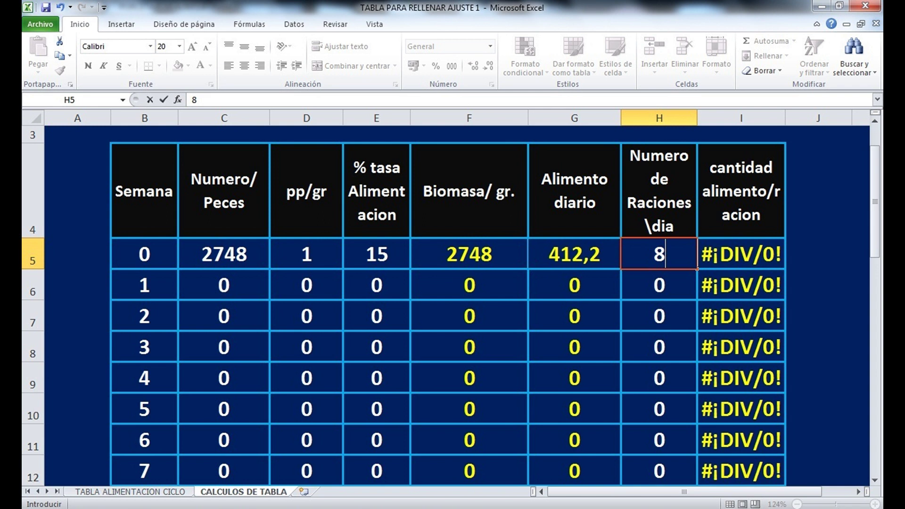
{"action": "key", "text": "Right"}
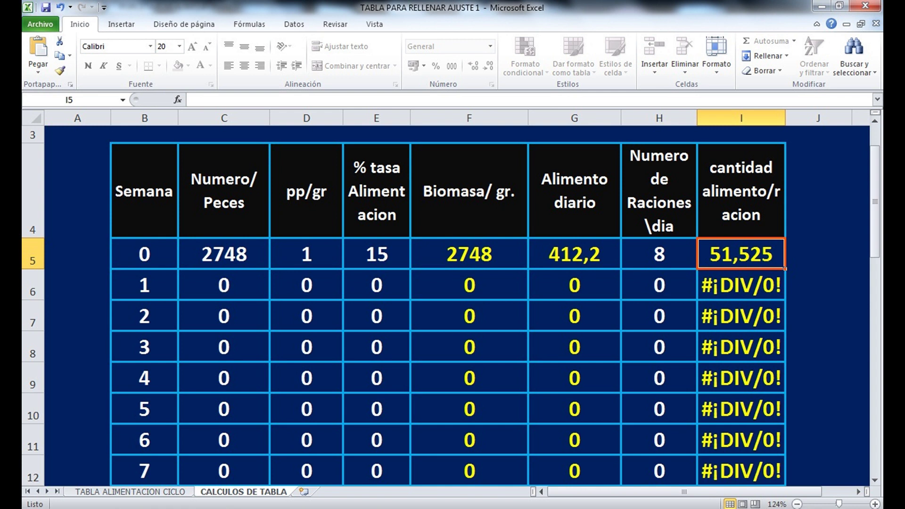
{"action": "left_click", "coordinate": [224, 284]}
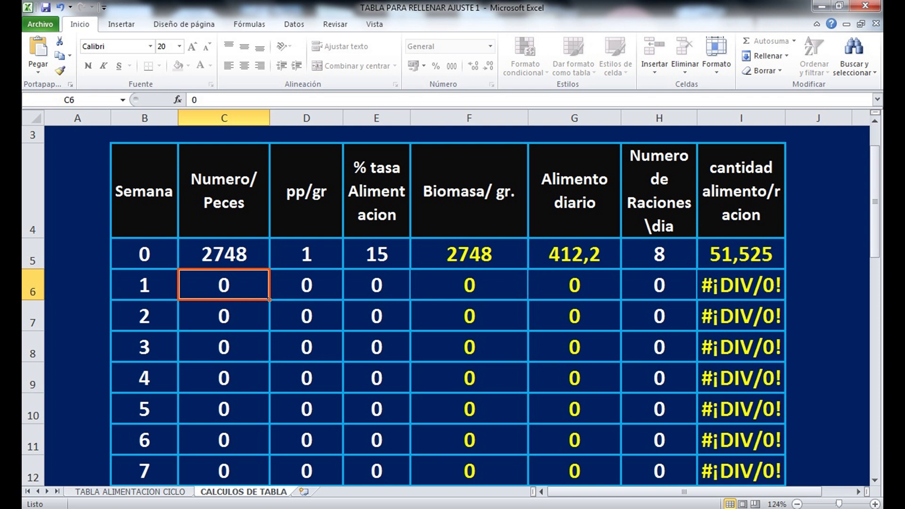
Enter 2748 fish and a 3 g weight for week 1, giving 8244 biomass
{"action": "type", "text": "2748"}
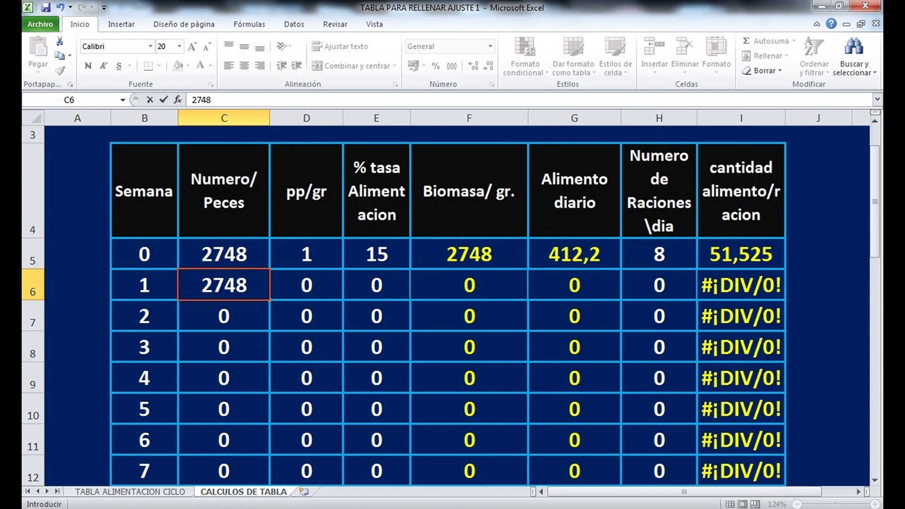
{"action": "key", "text": "Right"}
{"action": "type", "text": "3"}
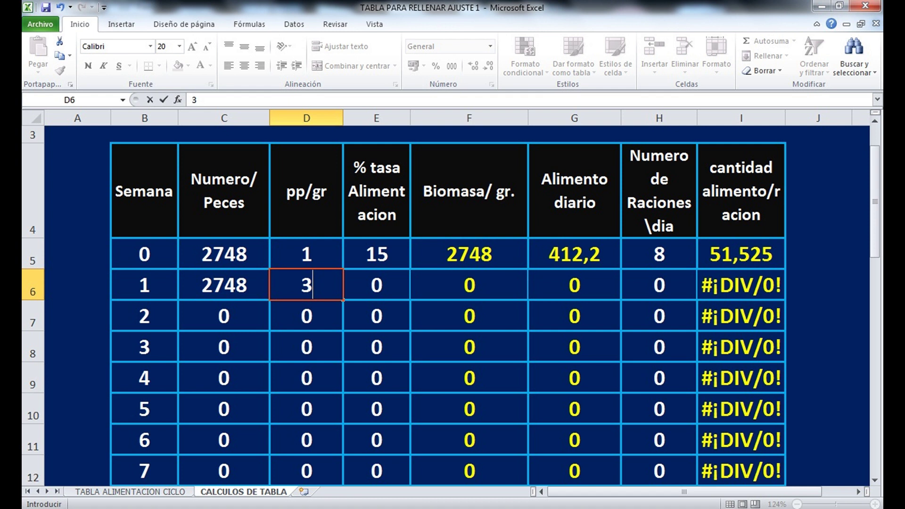
{"action": "left_click", "coordinate": [469, 284]}
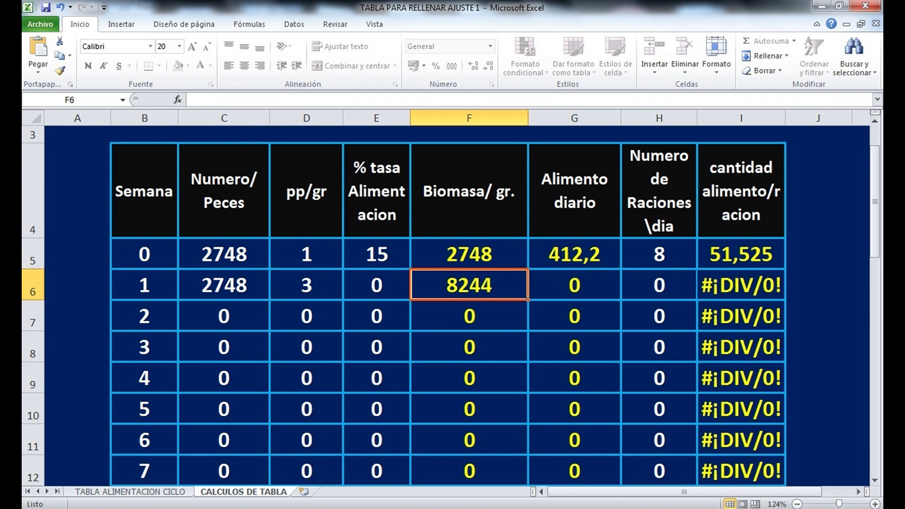
Give week 1 a 10% feeding rate and 8 rations (824,4 and 103,05), then type 5 for week 2
{"action": "left_click", "coordinate": [376, 285]}
{"action": "type", "text": "10"}
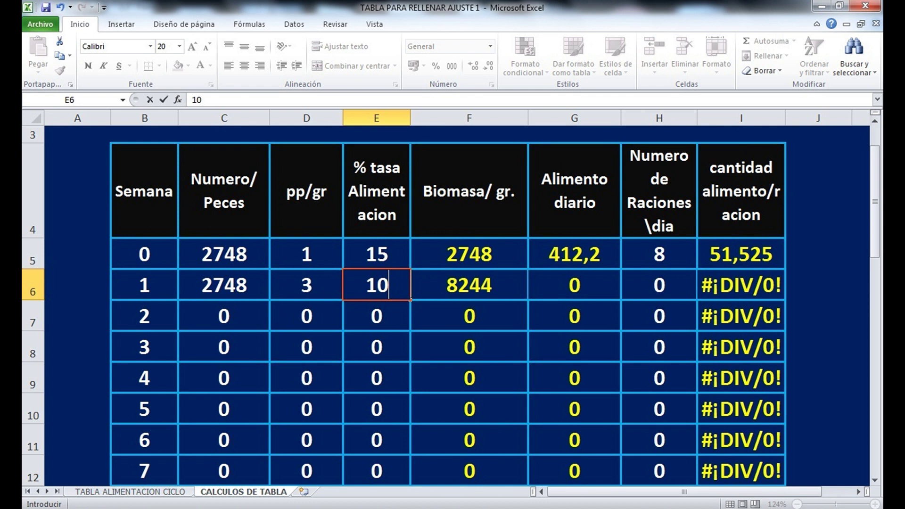
{"action": "left_click", "coordinate": [574, 285]}
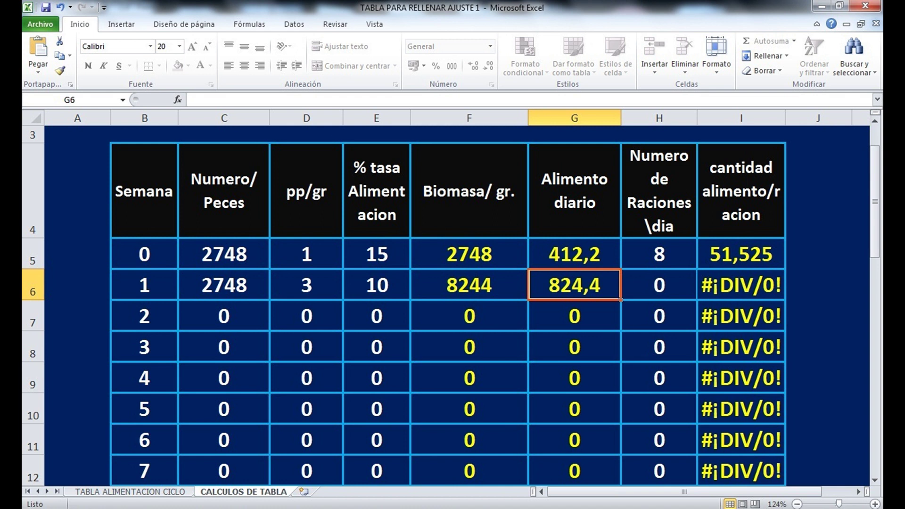
{"action": "key", "text": "Right"}
{"action": "type", "text": "8"}
{"action": "key", "text": "Right"}
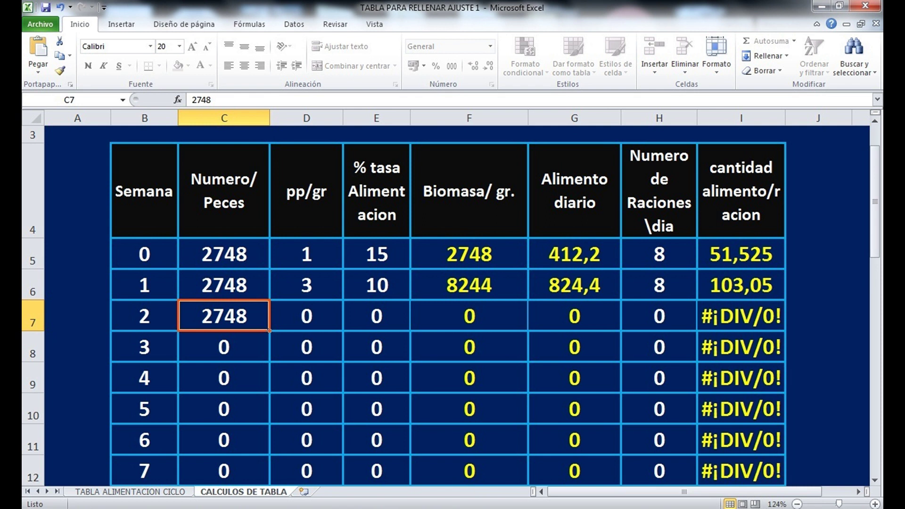
{"action": "key", "text": "Right"}
{"action": "type", "text": "5"}
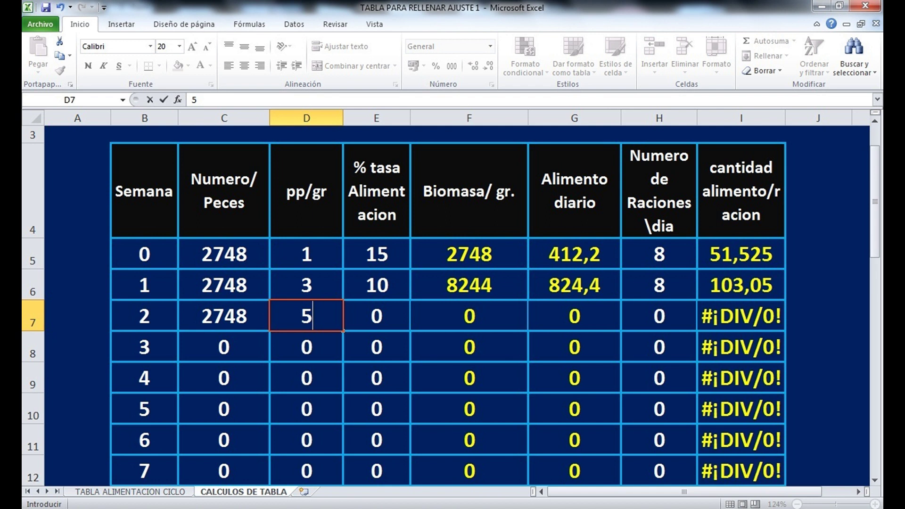
Complete week 2 with 5 g, 8% and 8 rations (13740, 1099,2, 137,4), and enter 2748 fish for week 3
{"action": "left_click", "coordinate": [469, 316]}
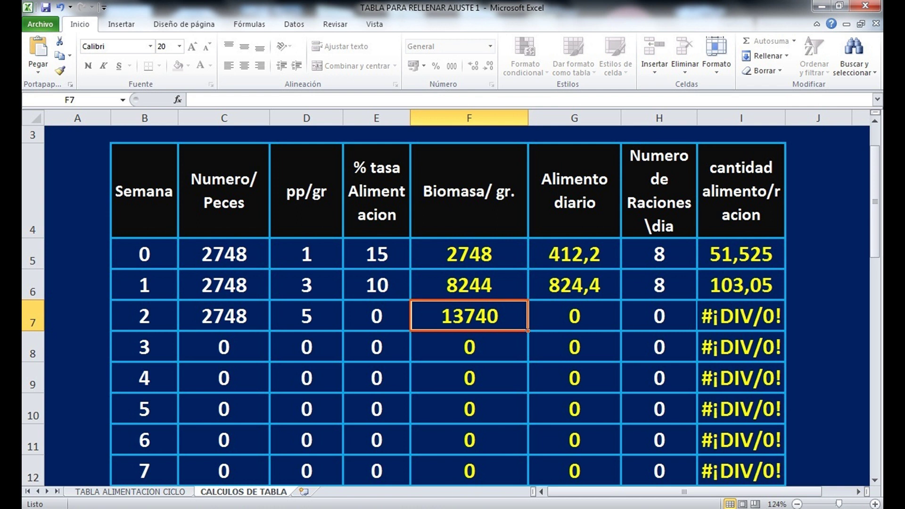
{"action": "left_click", "coordinate": [377, 316]}
{"action": "type", "text": "8"}
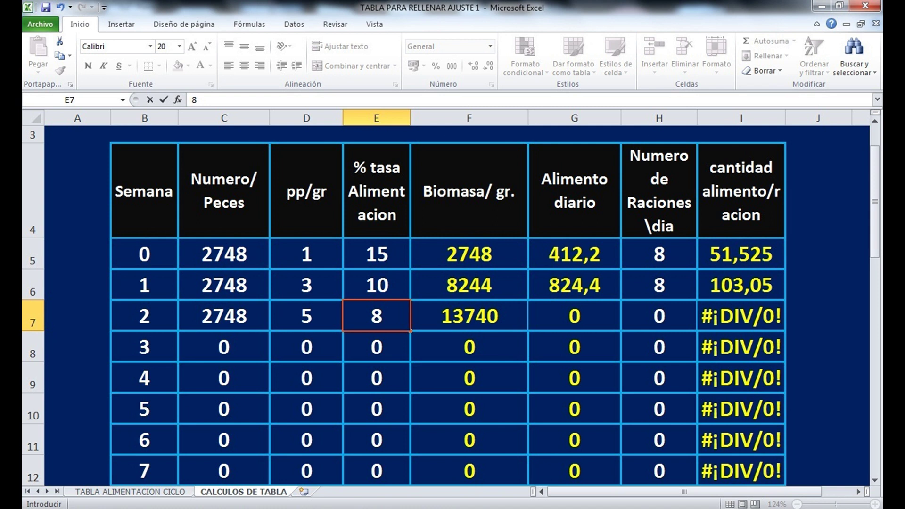
{"action": "key", "text": "Right"}
{"action": "key", "text": "Right"}
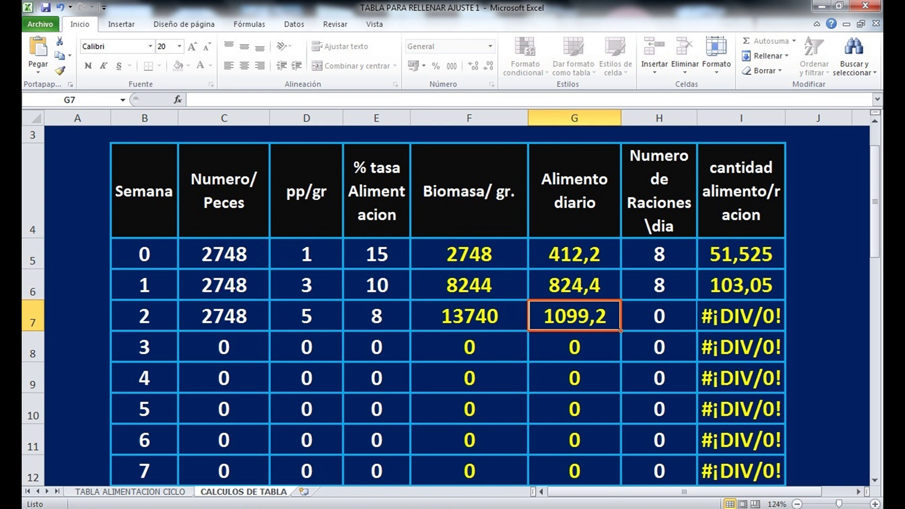
{"action": "key", "text": "Right"}
{"action": "type", "text": "8"}
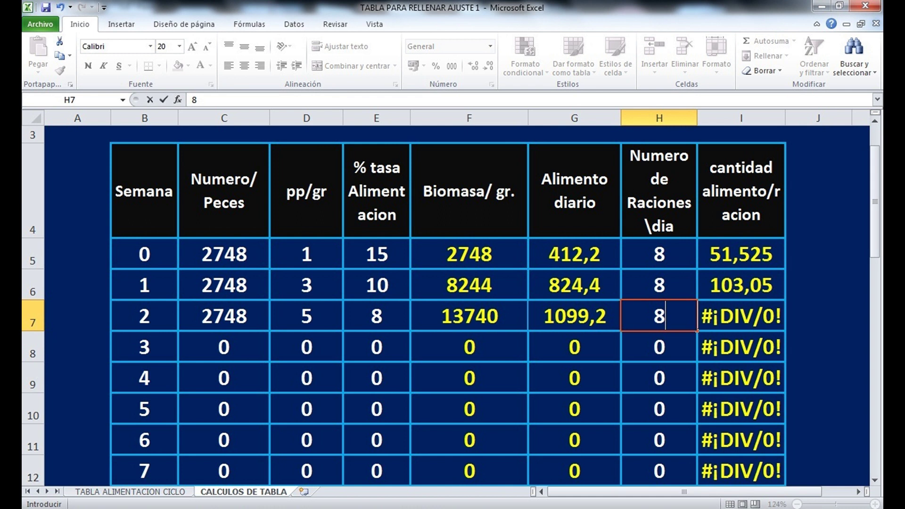
{"action": "key", "text": "Tab"}
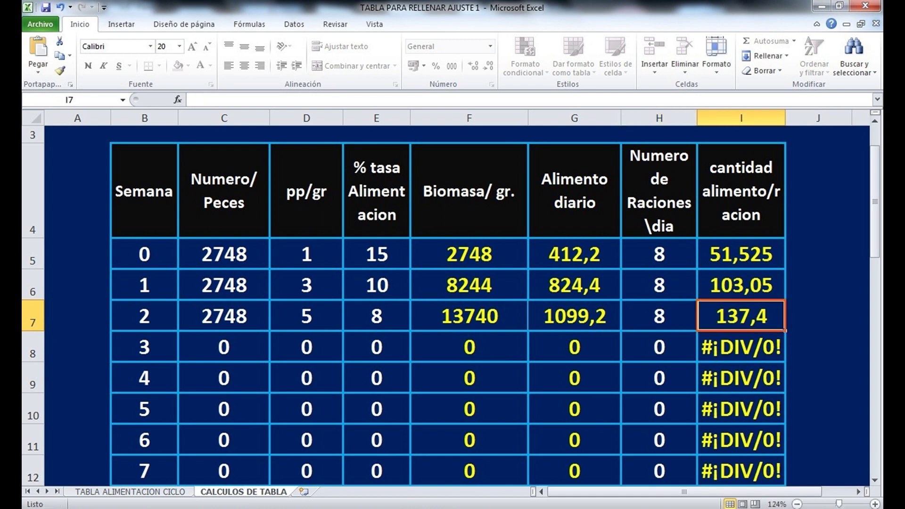
{"action": "left_click", "coordinate": [224, 348]}
{"action": "type", "text": "2748"}
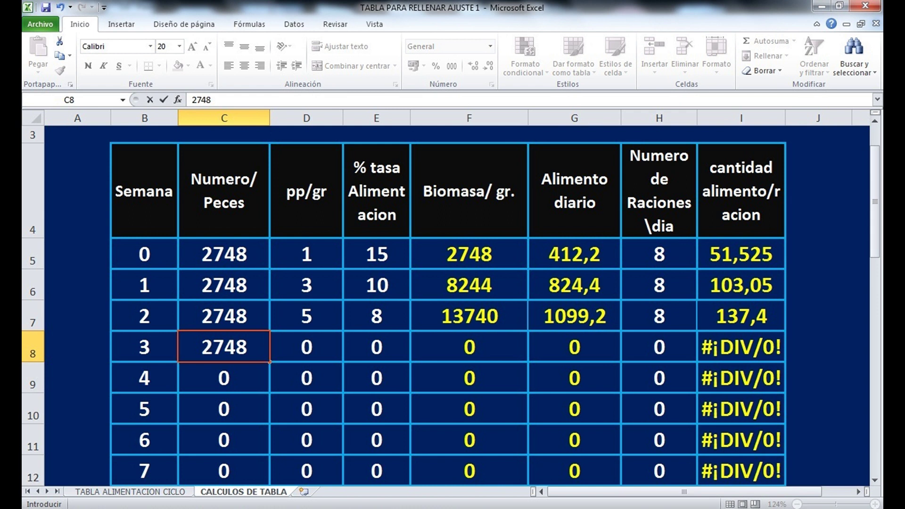
Give week 3 a 7 g weight, 5,8% feeding rate and 8 rations, giving 19236, 1115,69 and 139,461
{"action": "key", "text": "Tab"}
{"action": "type", "text": "7"}
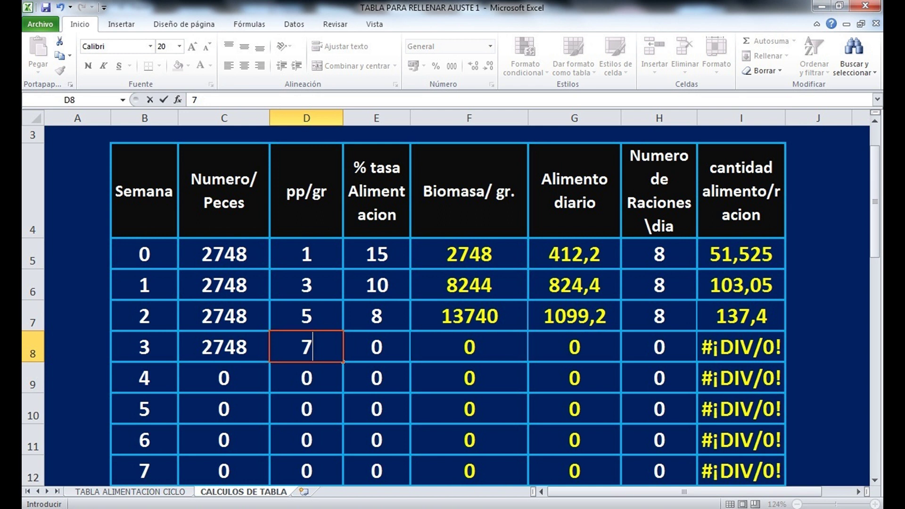
{"action": "left_click", "coordinate": [469, 347]}
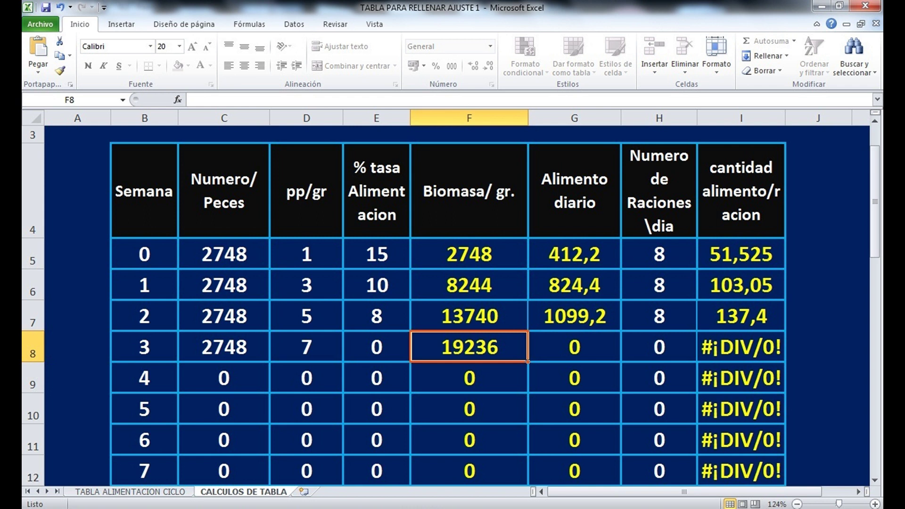
{"action": "left_click", "coordinate": [377, 348]}
{"action": "type", "text": "5,8"}
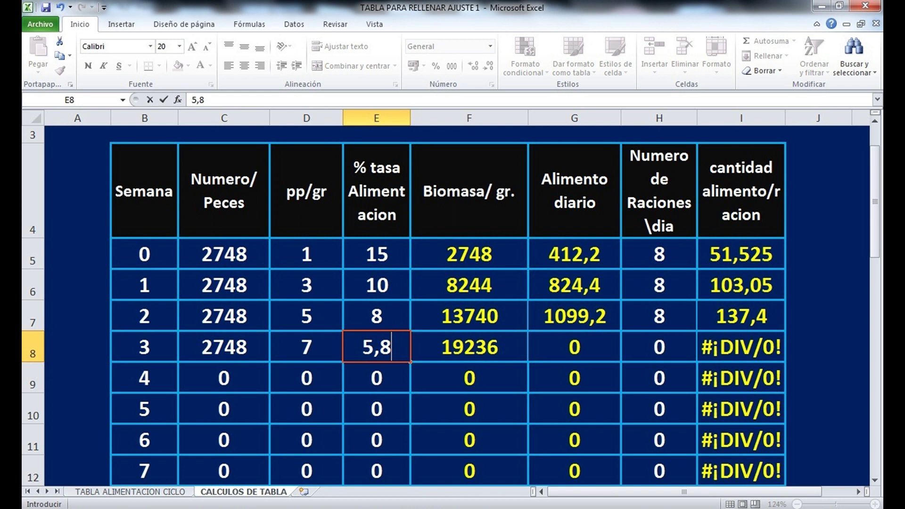
{"action": "key", "text": "Right"}
{"action": "key", "text": "Right"}
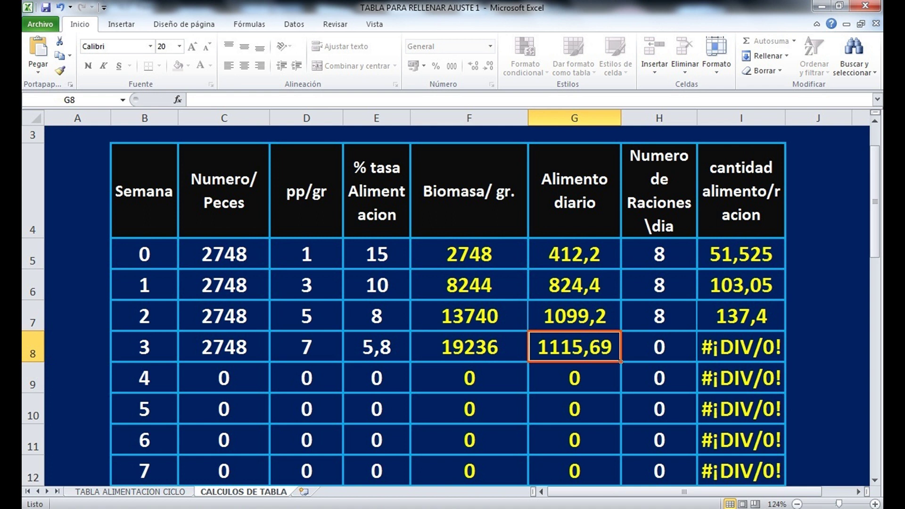
{"action": "key", "text": "Right"}
{"action": "type", "text": "8"}
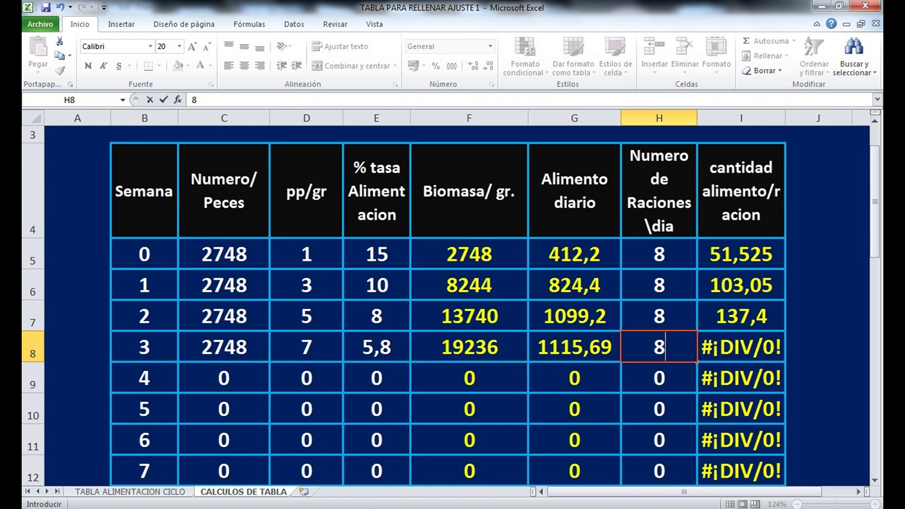
{"action": "key", "text": "Right"}
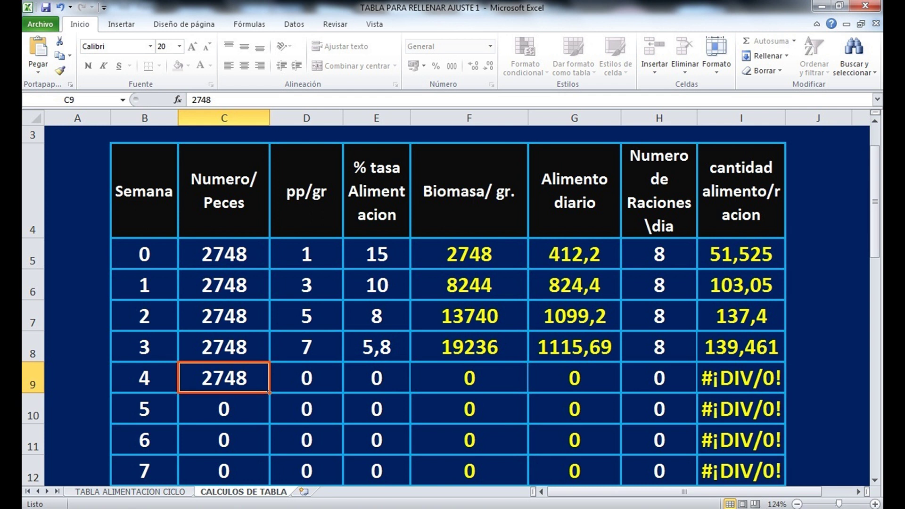
Enter week 4 as 10 g, 5,7% feeding rate and 8 rations, giving 27480, 1566,36 and 195,795
{"action": "key", "text": "Right"}
{"action": "type", "text": "10"}
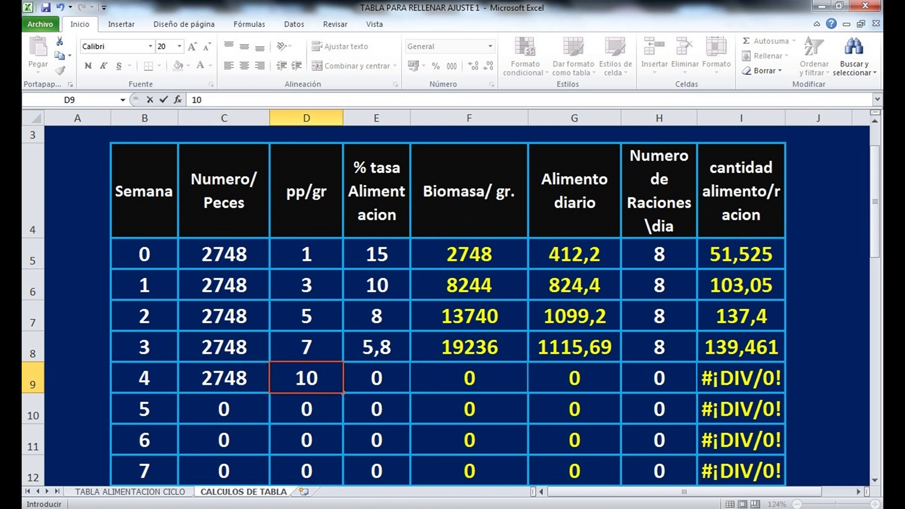
{"action": "left_click", "coordinate": [469, 377]}
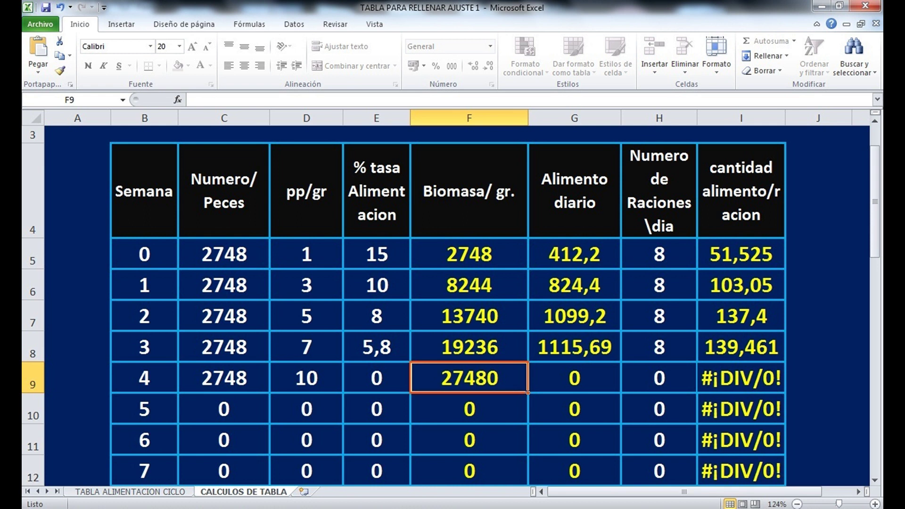
{"action": "left_click", "coordinate": [377, 378]}
{"action": "type", "text": "5,7"}
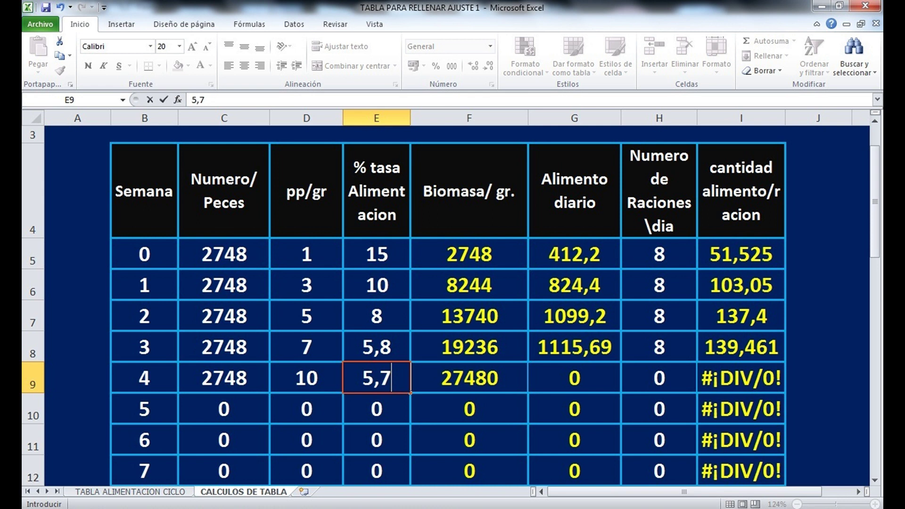
{"action": "left_click", "coordinate": [575, 378]}
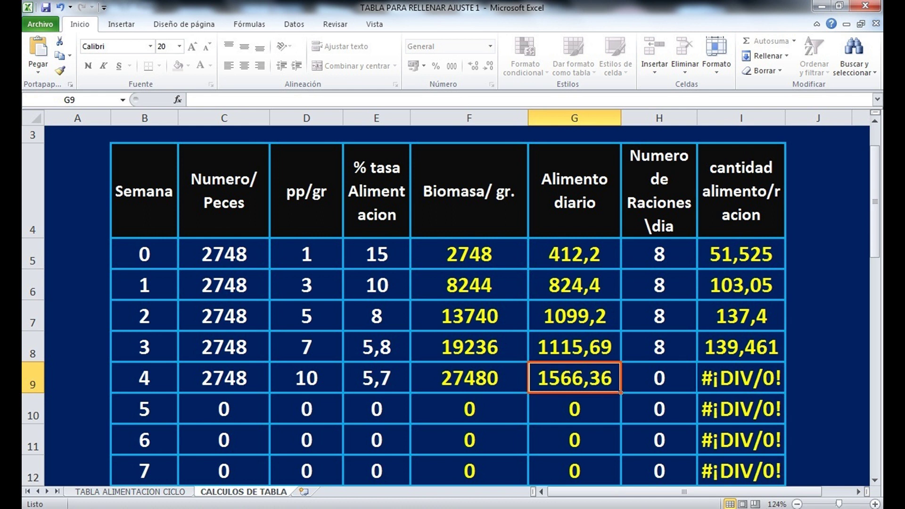
{"action": "key", "text": "Right"}
{"action": "type", "text": "8"}
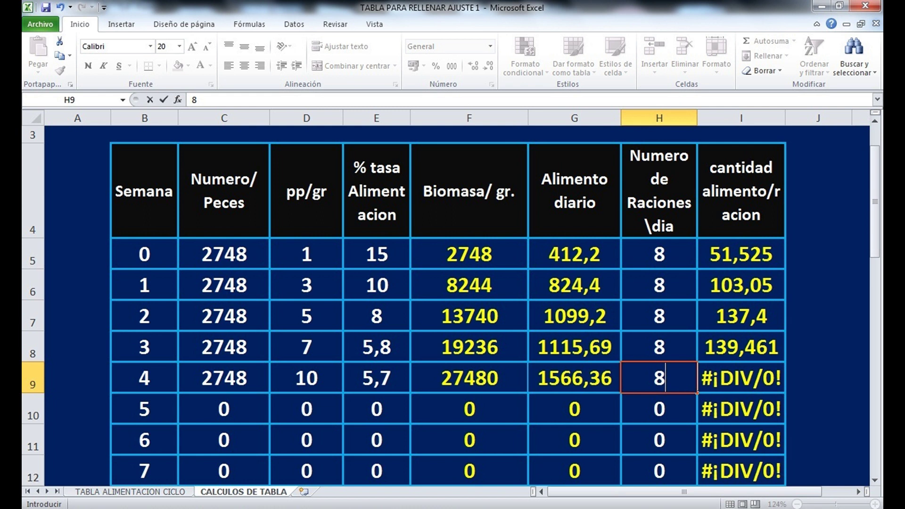
{"action": "key", "text": "Tab"}
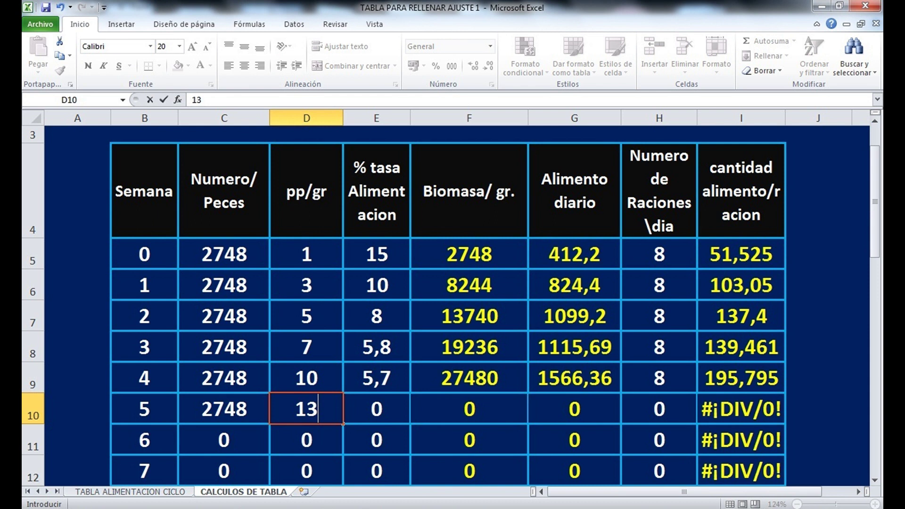
Complete week 5 with 13 g, 5,5% and 8 rations, giving 35724, 1964,82 and 245,603
{"action": "left_click", "coordinate": [469, 409]}
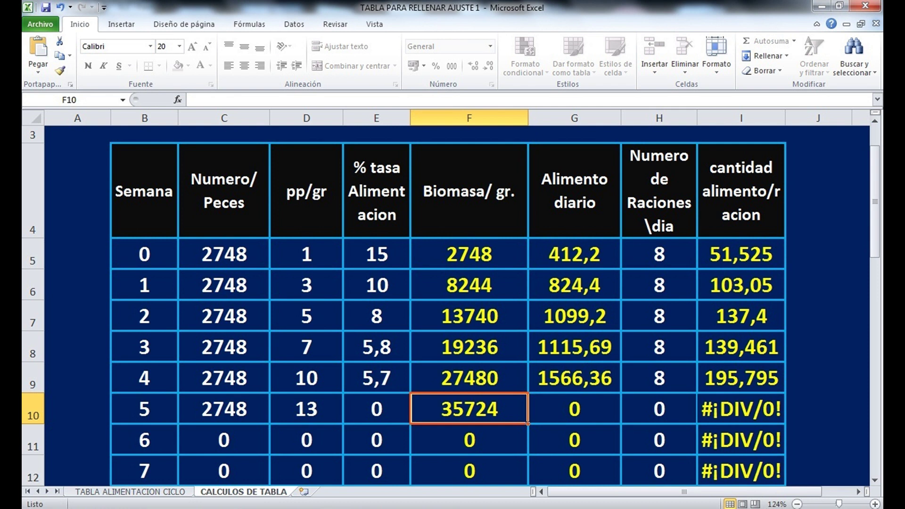
{"action": "key", "text": "Left"}
{"action": "type", "text": "5,5"}
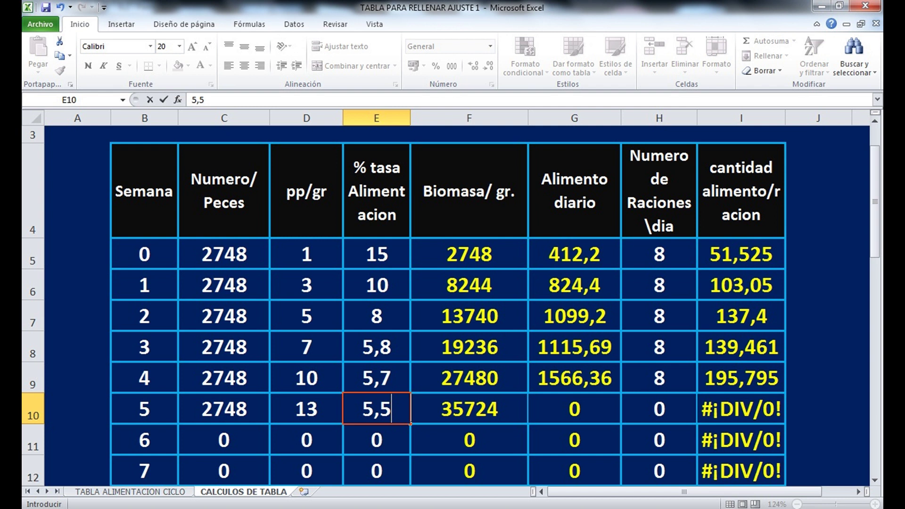
{"action": "key", "text": "Right"}
{"action": "key", "text": "Right"}
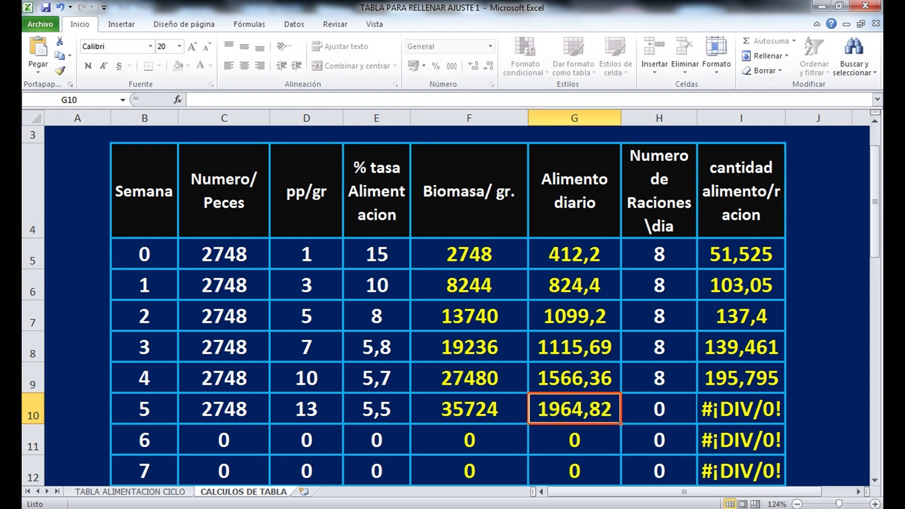
{"action": "key", "text": "Right"}
{"action": "type", "text": "8"}
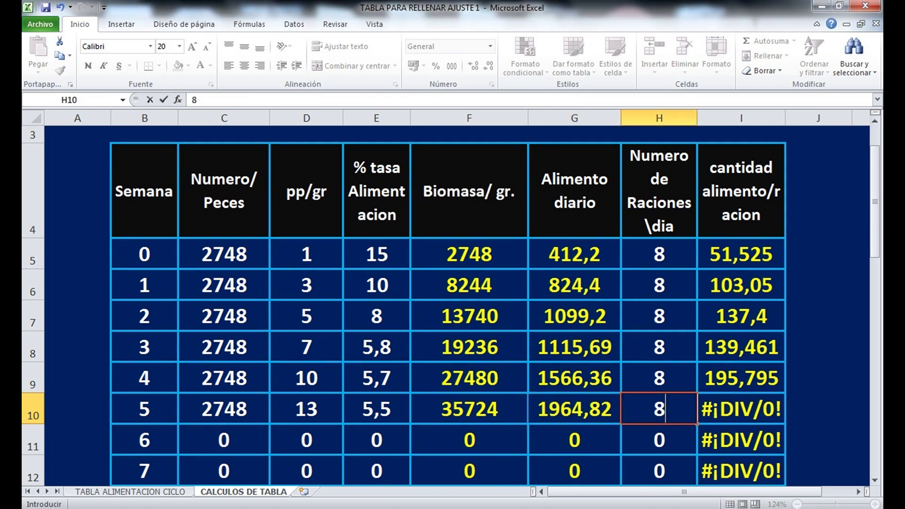
{"action": "key", "text": "Right"}
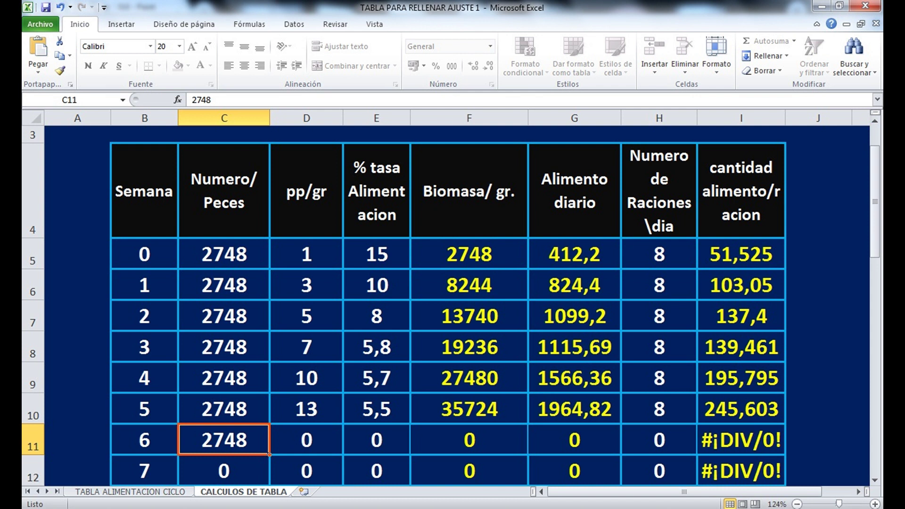
Enter week 6 as 17 g, 5,1% feeding rate and 8 rations, giving 46716 biomass and 2383 daily feed
{"action": "key", "text": "Right"}
{"action": "type", "text": "17"}
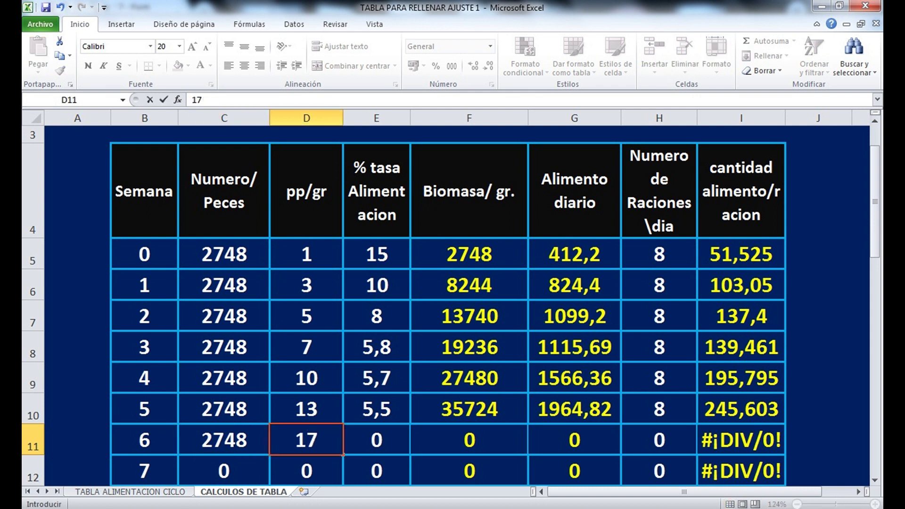
{"action": "left_click", "coordinate": [468, 440]}
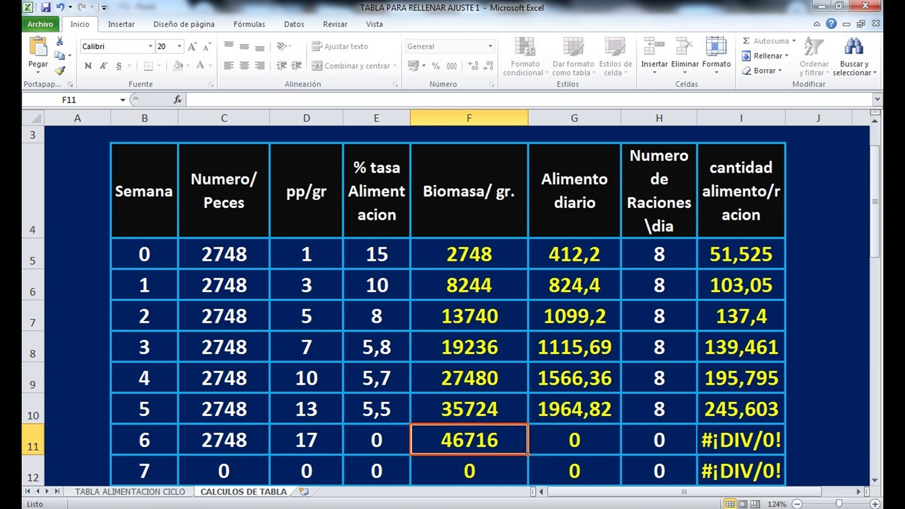
{"action": "left_click", "coordinate": [377, 440]}
{"action": "type", "text": "5,1"}
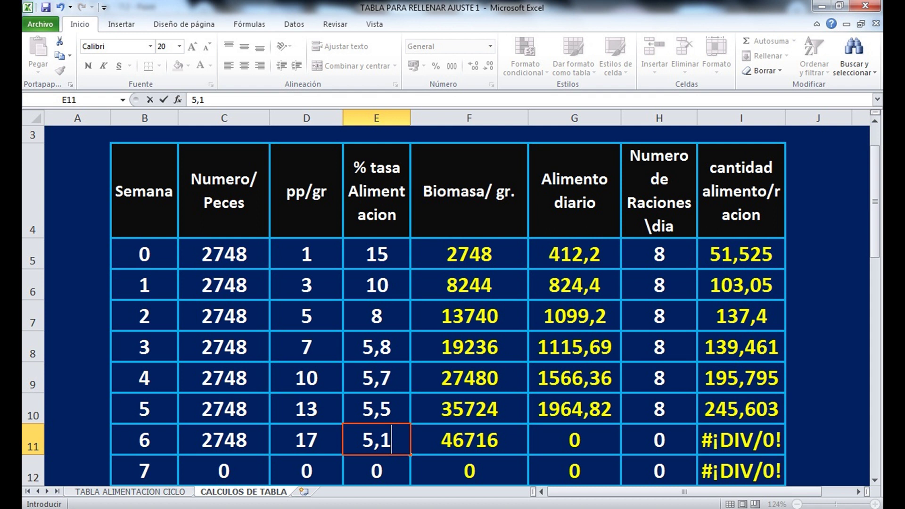
{"action": "left_click", "coordinate": [575, 440]}
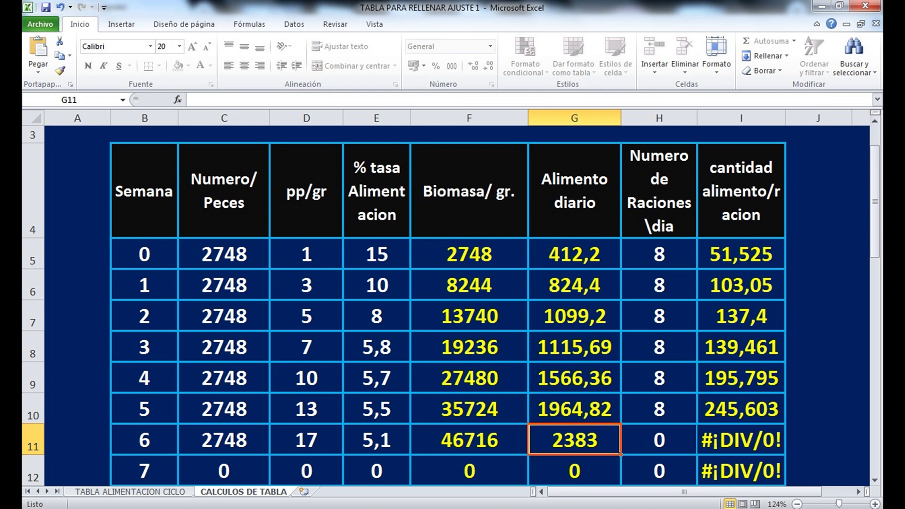
{"action": "key", "text": "Right"}
{"action": "type", "text": "8"}
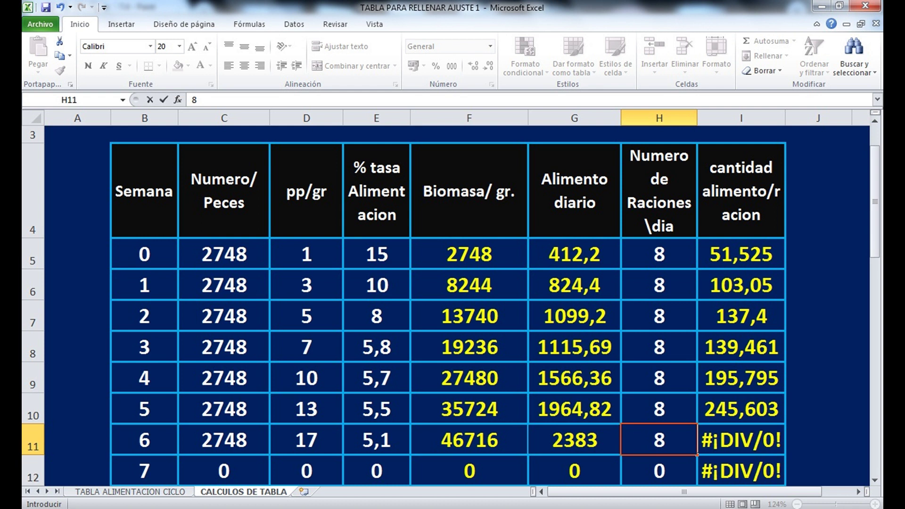
{"action": "key", "text": "Tab"}
{"action": "scroll", "coordinate": [451, 307], "scroll_direction": "up", "scroll_amount": 1}
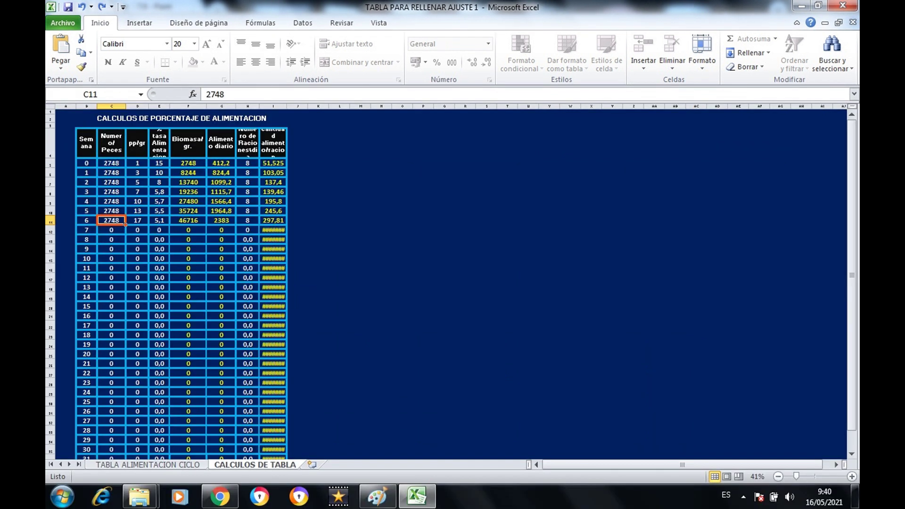
Fill the 2748 fish count down column C from C11 to C36
{"action": "left_click_drag", "start_coordinate": [126, 224], "coordinate": [126, 449]}
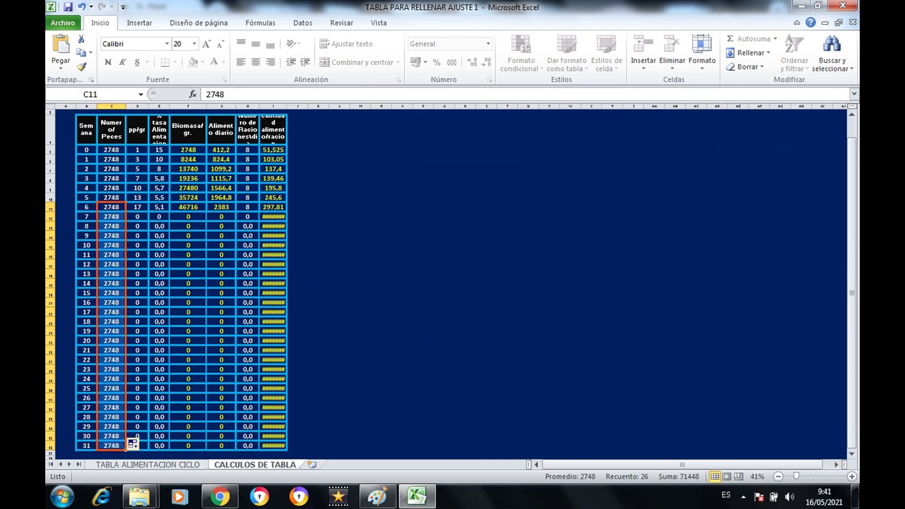